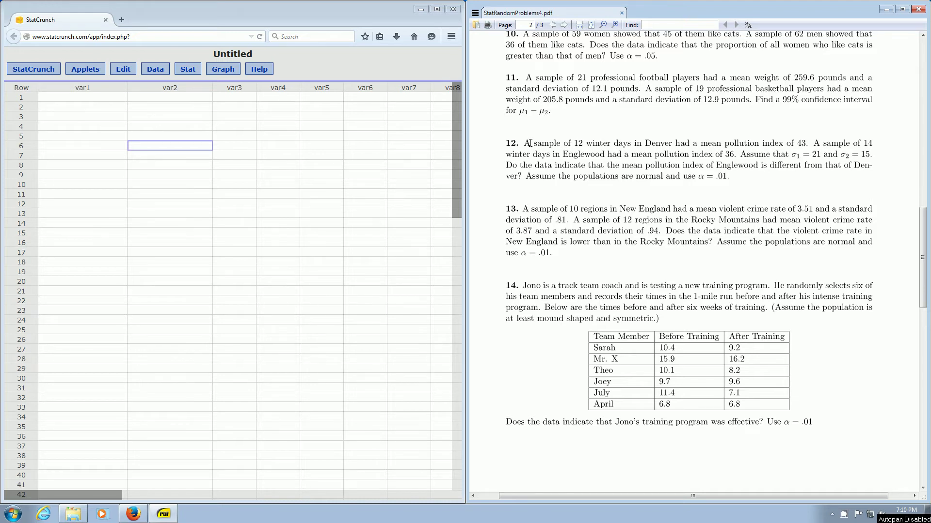
Highlight the sample sizes, means and population standard deviations in problem 12
drag(506, 144, 557, 147)
click(557, 147)
drag(813, 144, 873, 144)
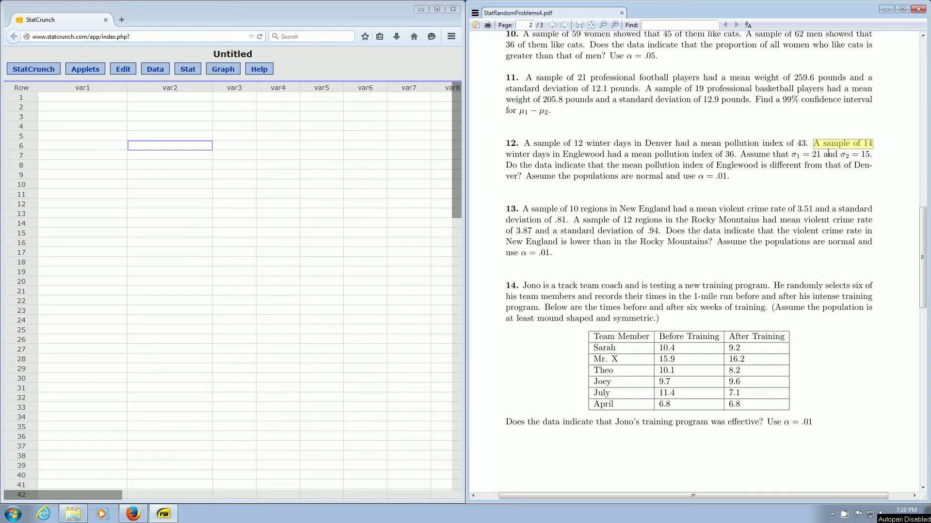
drag(617, 154, 735, 155)
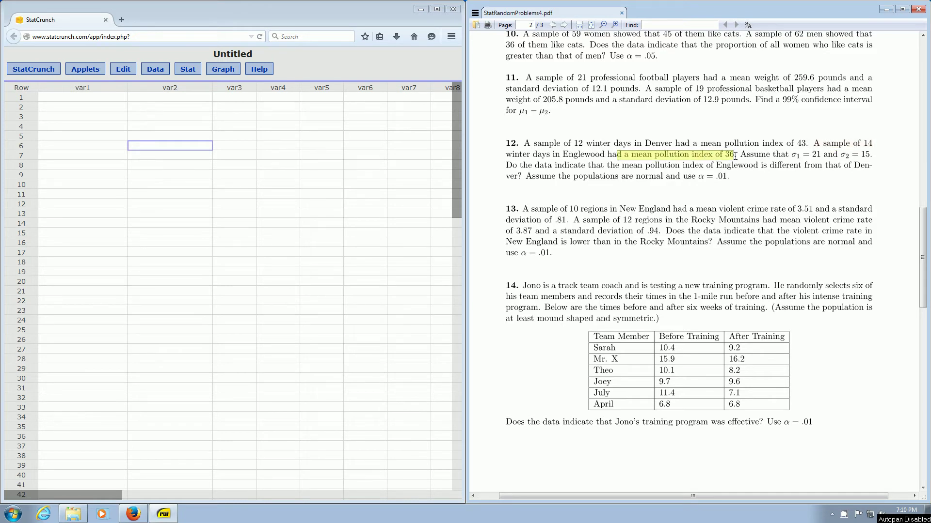
click(745, 157)
drag(740, 155, 875, 157)
click(795, 157)
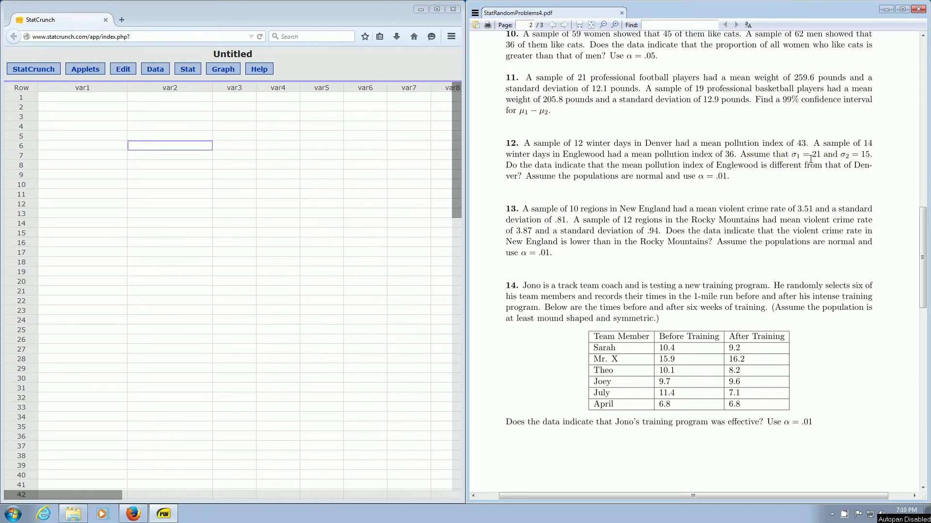
drag(792, 156, 871, 156)
click(836, 158)
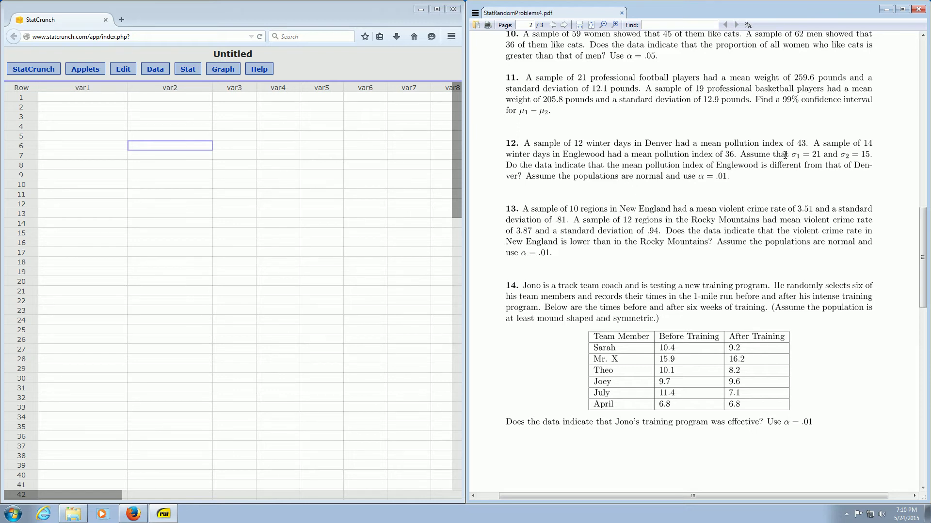
drag(784, 155, 868, 154)
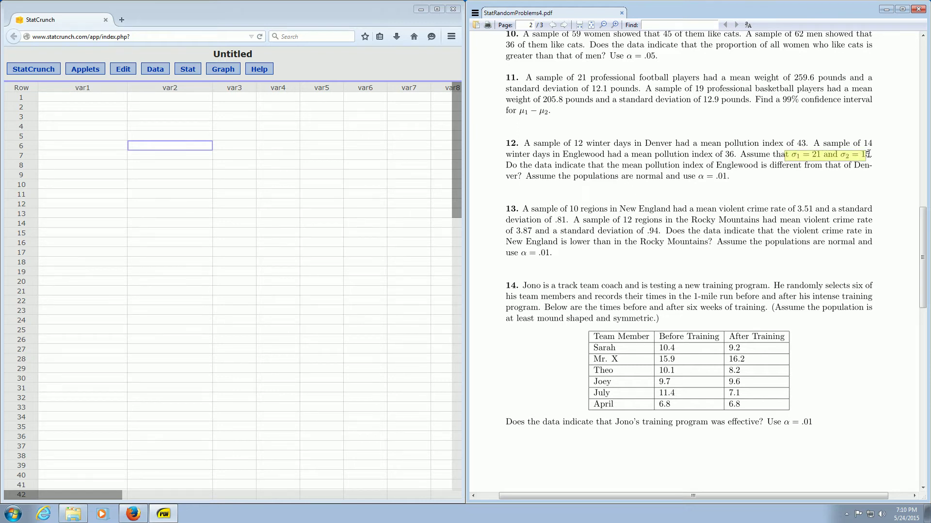
click(870, 154)
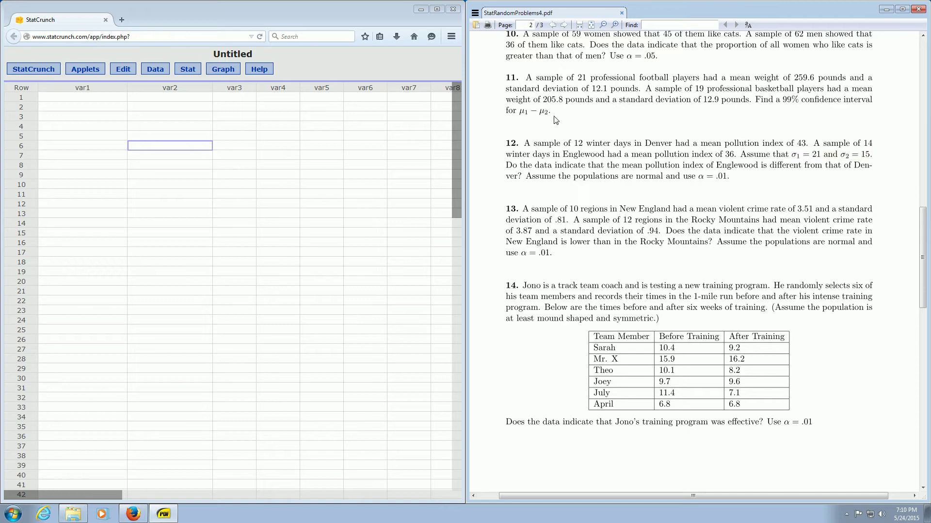
Open the Stat > Z Stats > Two Sample > With Summary dialog
click(189, 71)
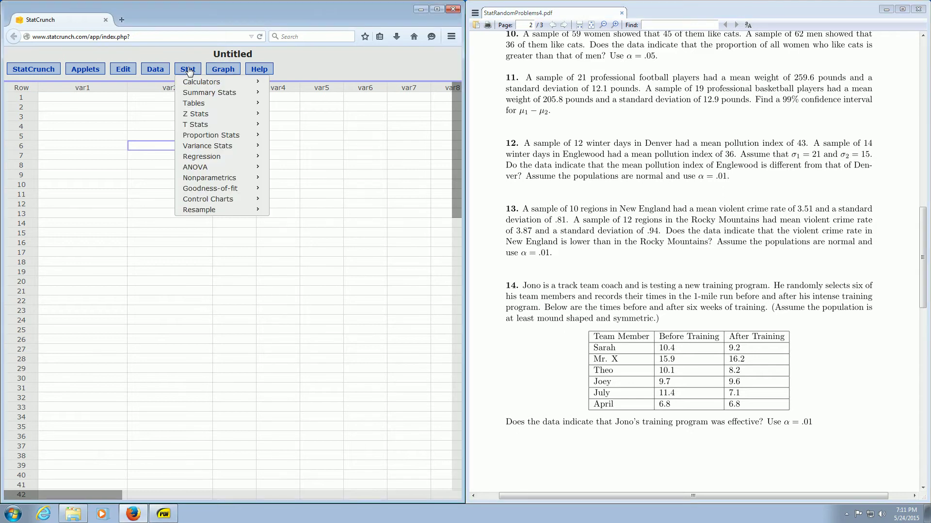
mouse_move(192, 116)
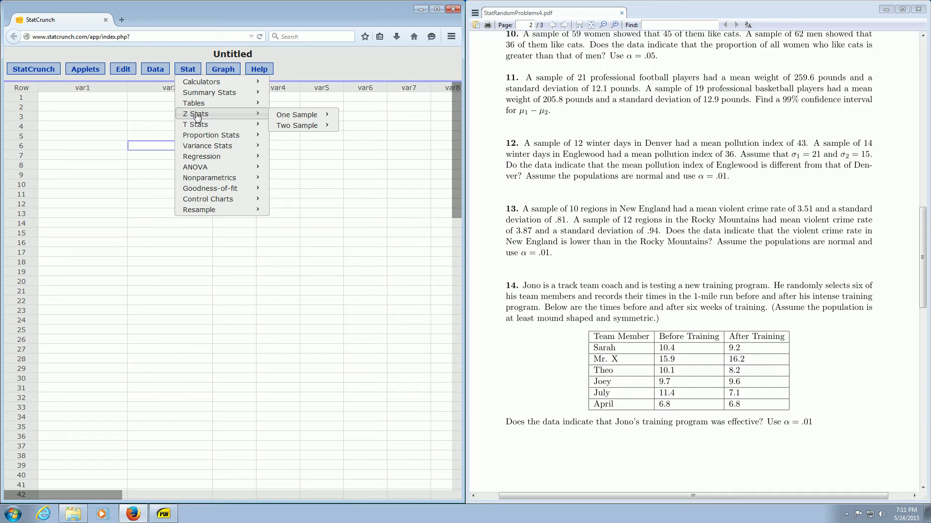
mouse_move(298, 120)
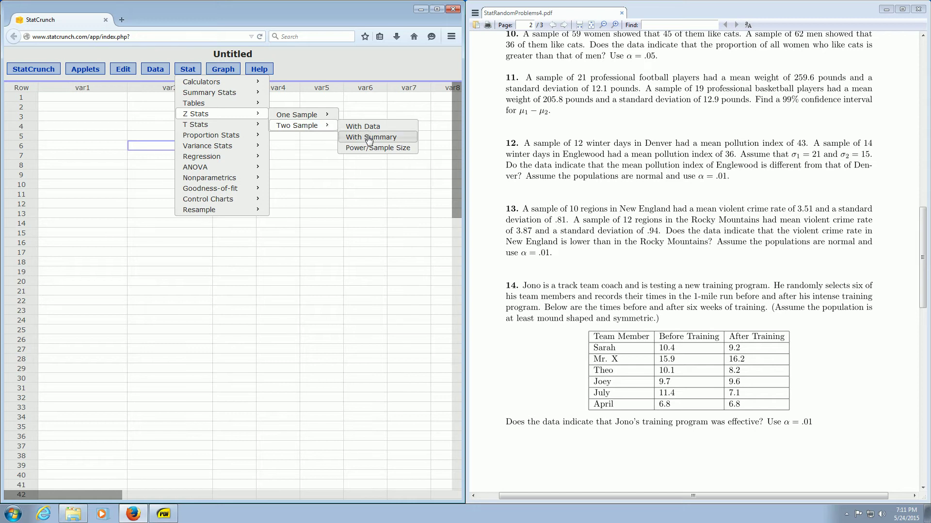
click(188, 69)
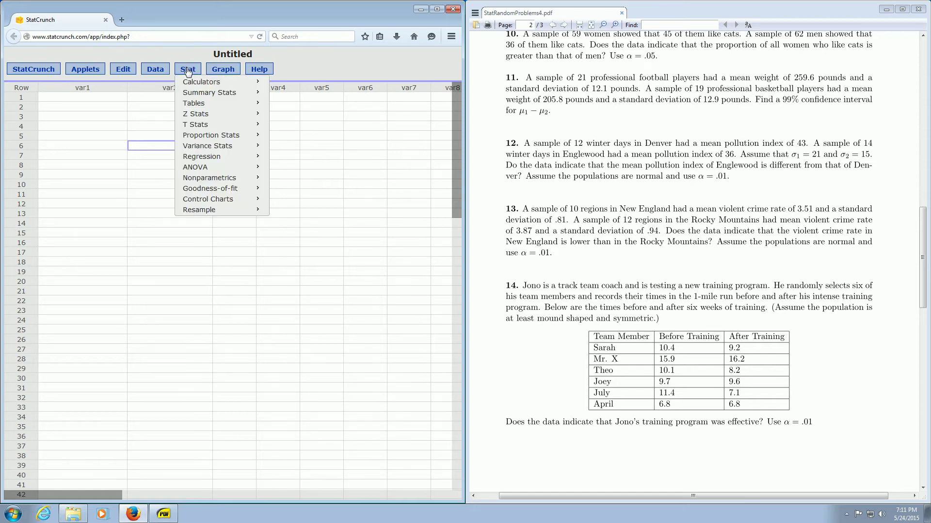
mouse_move(301, 125)
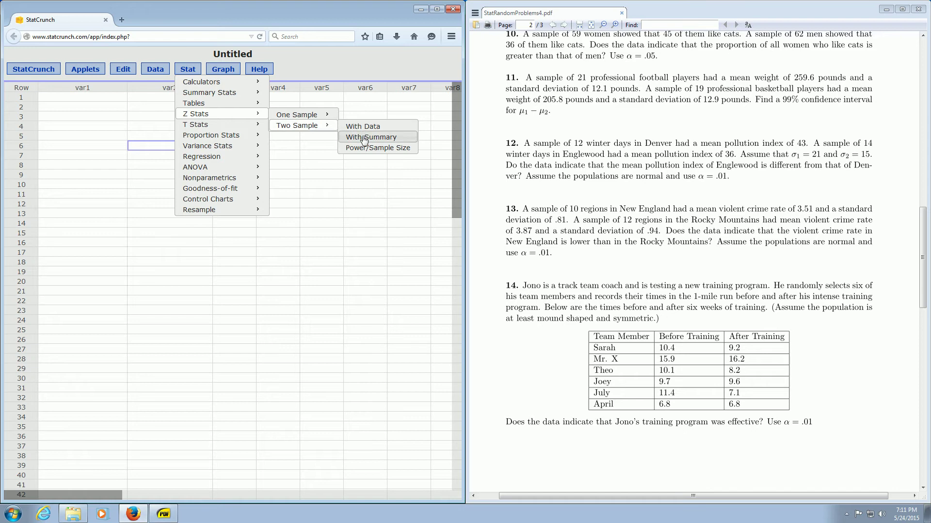
click(365, 137)
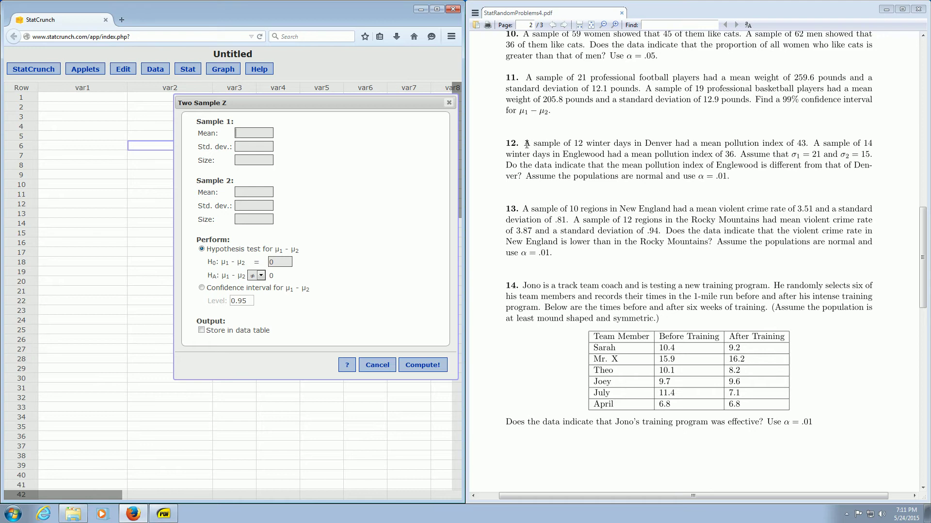
Enter Sample 1's size 12 and mean 43 from problem 12
drag(523, 145, 622, 144)
click(577, 144)
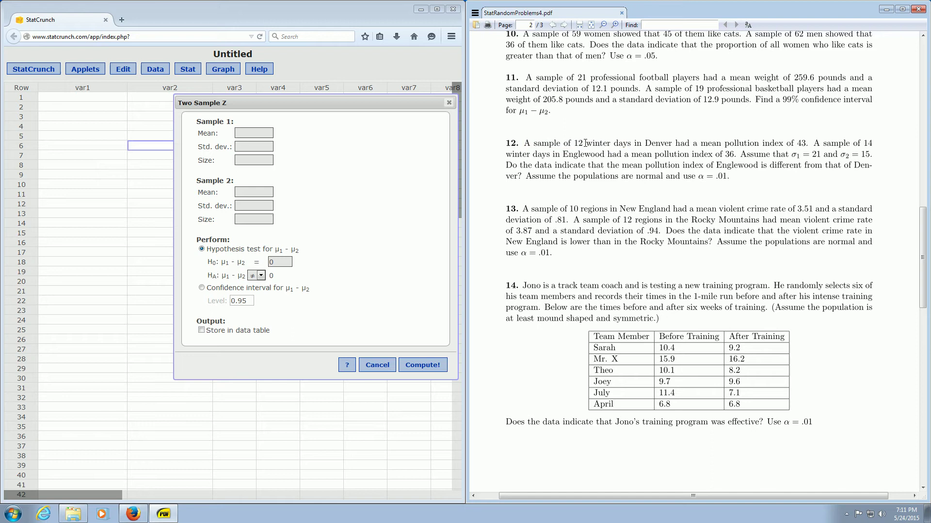
click(235, 161)
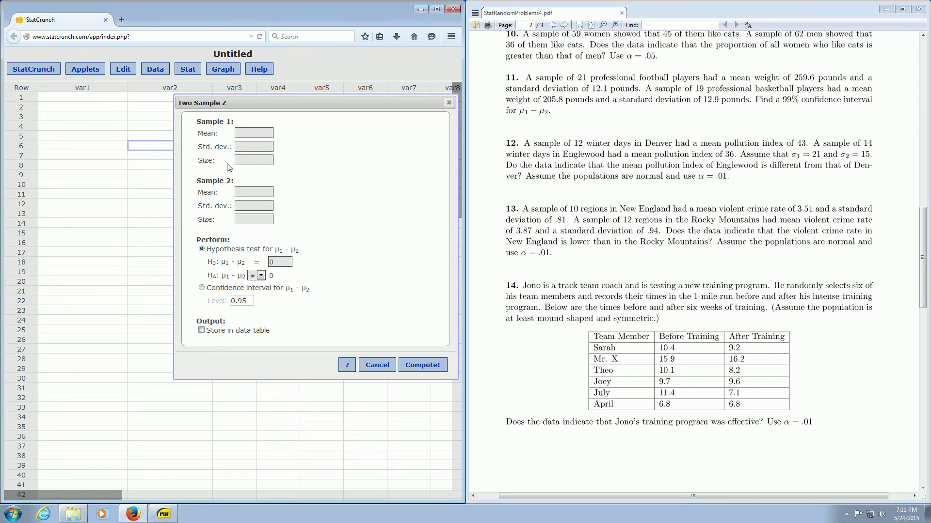
text(12)
drag(703, 146, 805, 140)
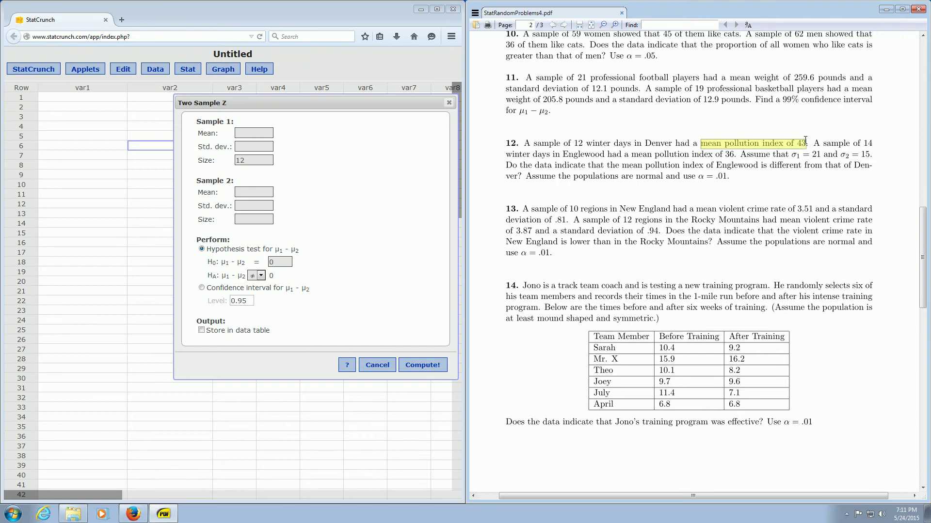
click(251, 132)
text(4)
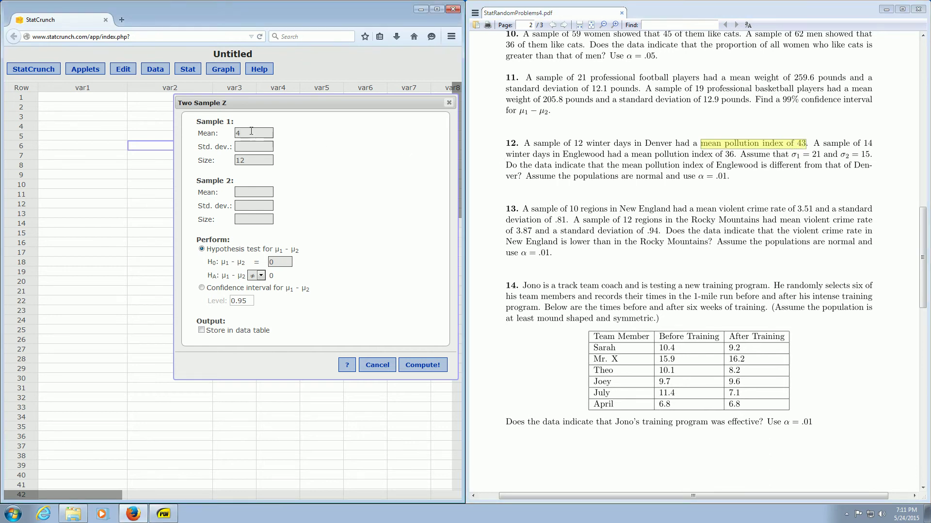
text(3)
Enter Sample 2's size 14 and mean 36
drag(813, 144, 782, 145)
drag(537, 153, 614, 155)
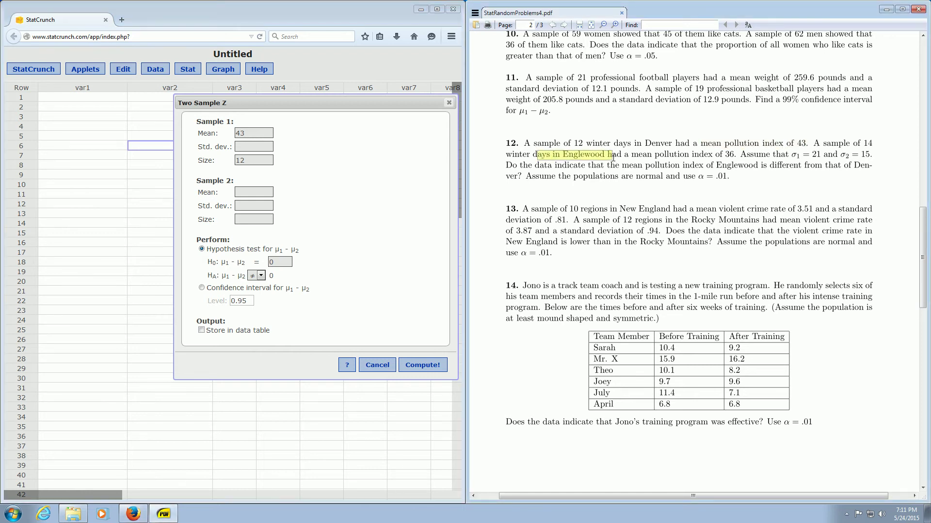
click(292, 191)
click(256, 219)
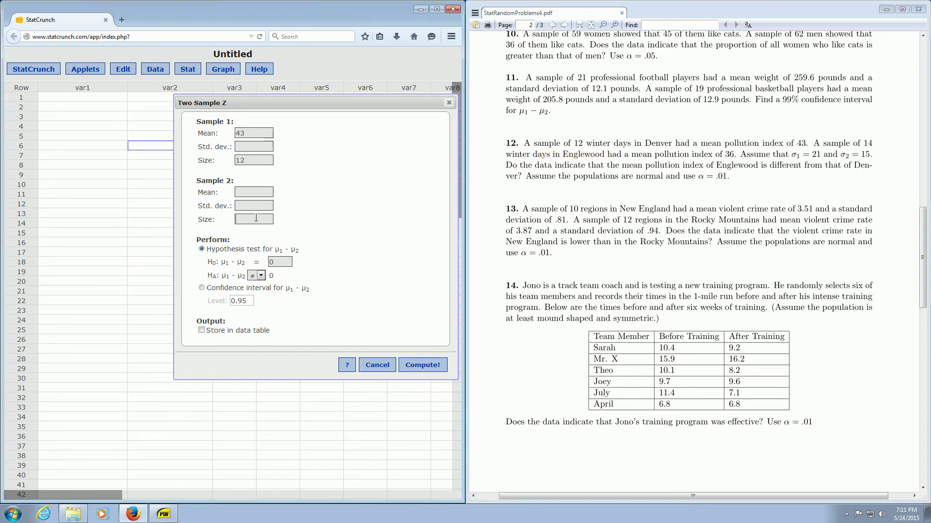
text(14)
drag(624, 155, 733, 155)
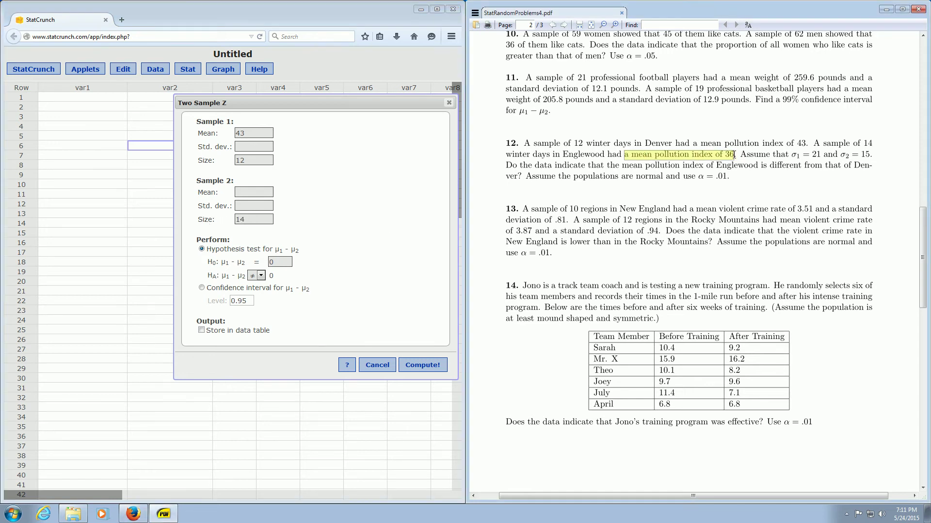
click(253, 192)
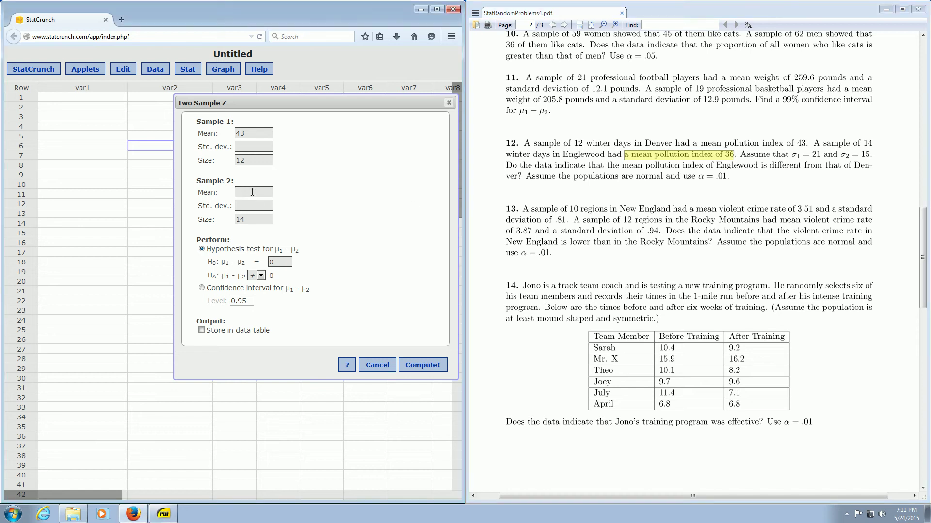
text(36)
Enter standard deviations of 21 for Sample 1 and 15 for Sample 2
drag(740, 155, 818, 154)
click(817, 155)
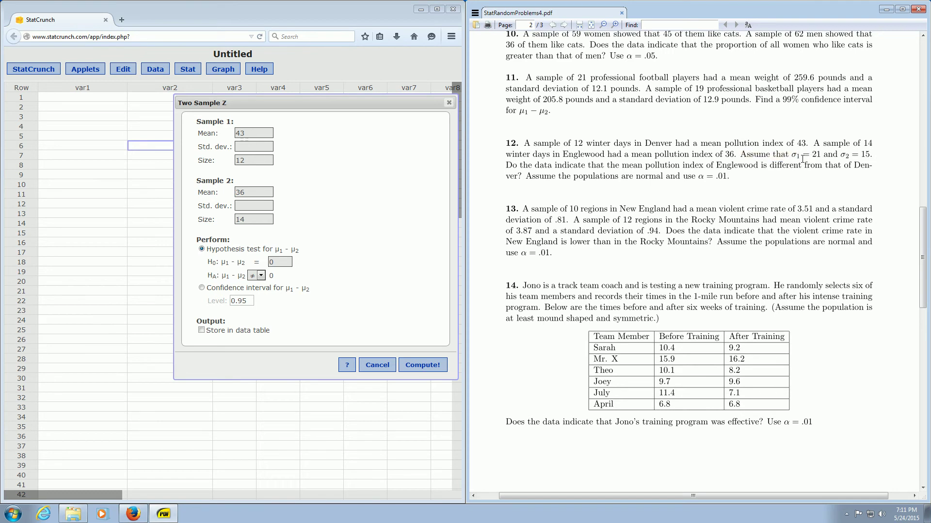
click(254, 146)
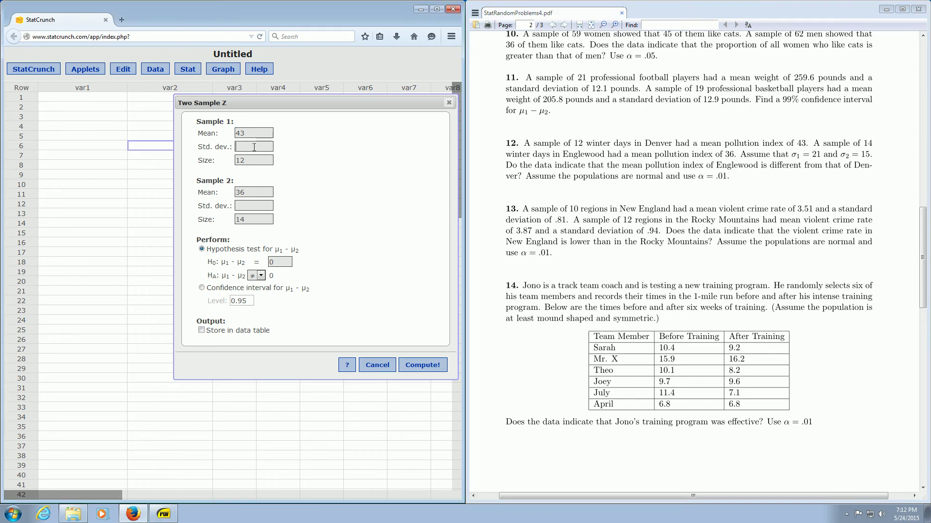
text(21)
drag(845, 157, 871, 157)
click(867, 157)
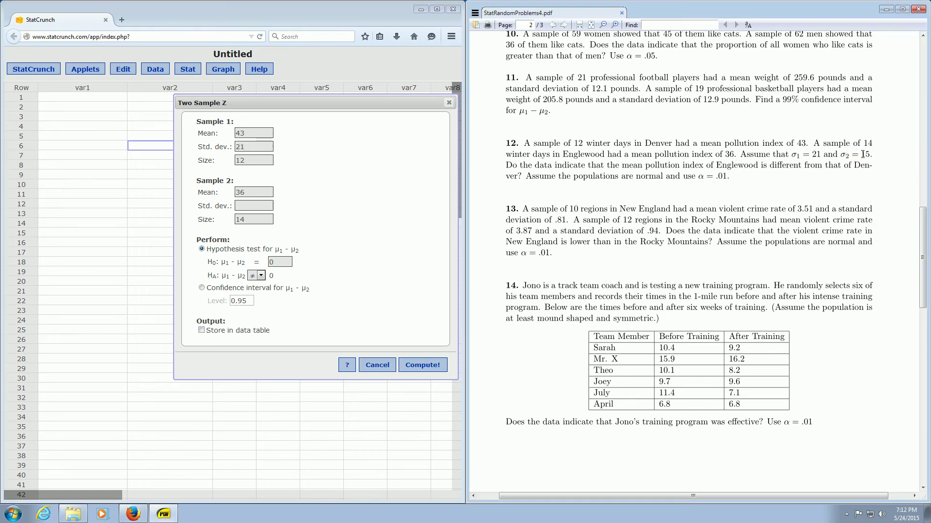
click(269, 205)
text(15)
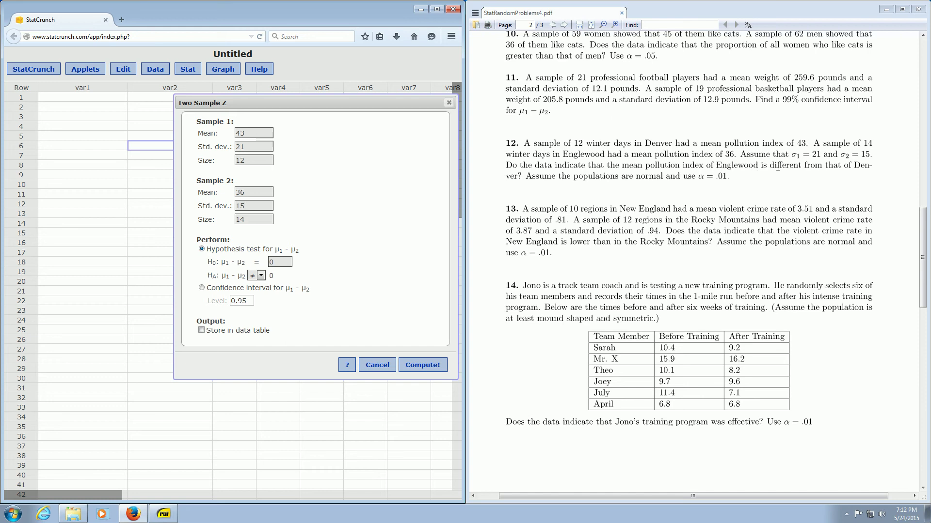
Keep the ≠ alternative and compute the test, giving Z = 0.963 and P-value 0.3355
drag(769, 165, 829, 165)
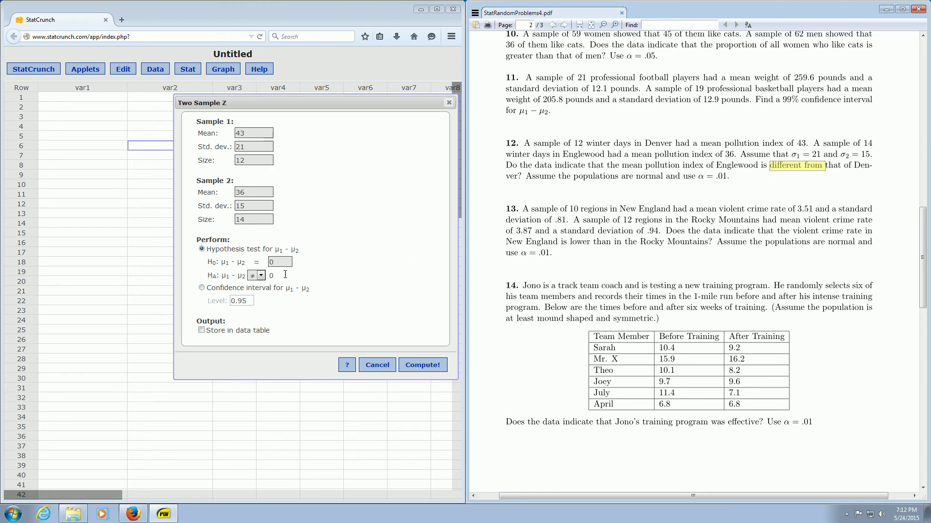
click(423, 369)
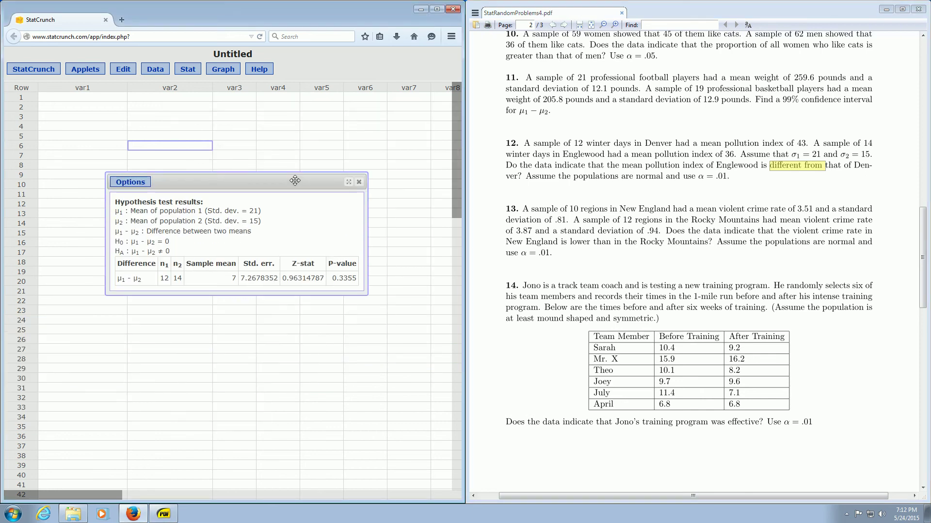
Record 'z = .96' in var2 row 2
drag(284, 278, 307, 279)
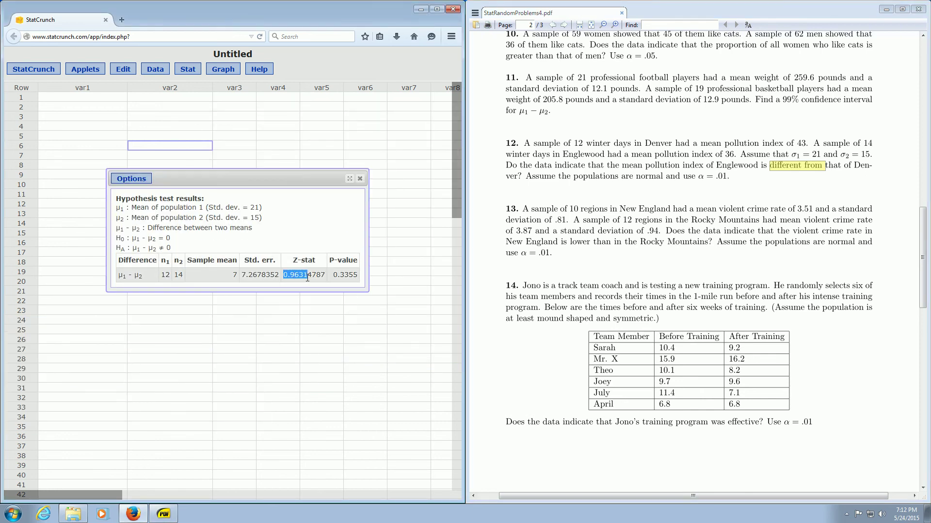
click(165, 103)
text(z =)
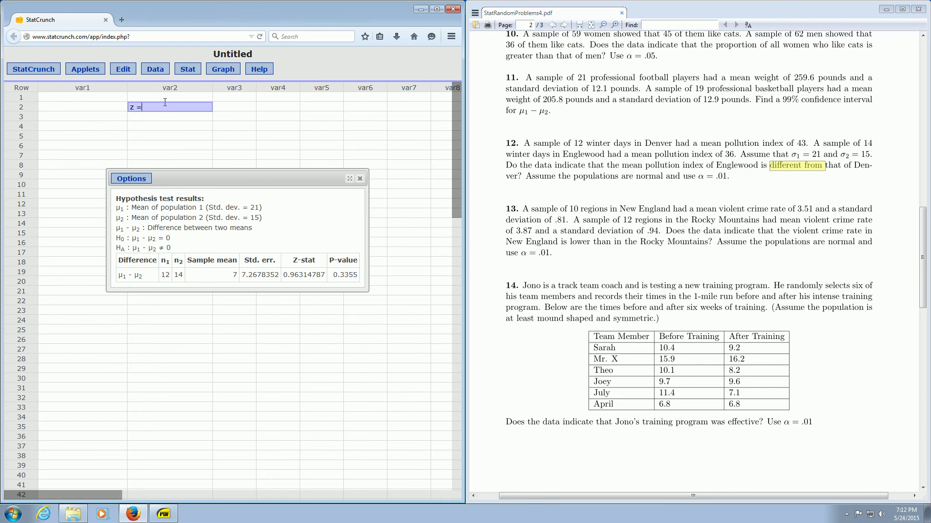
text( .96)
key(Return)
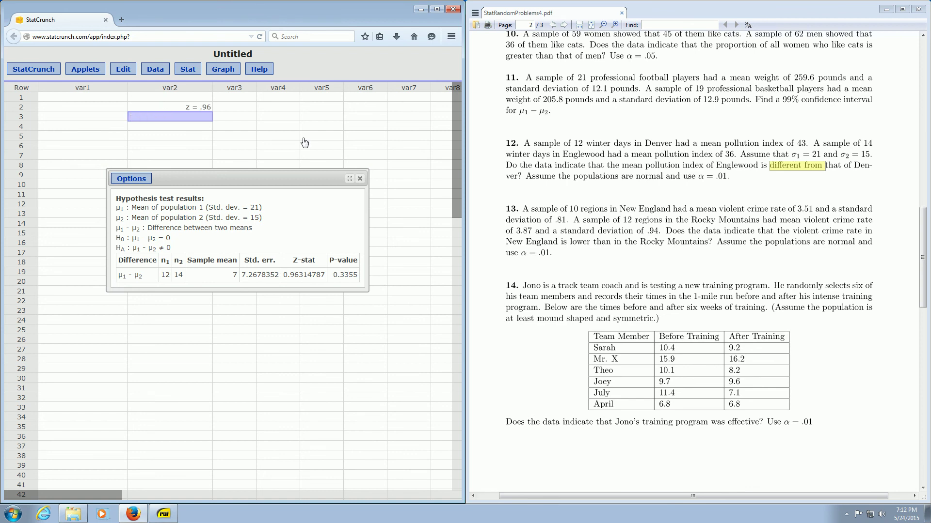
Record 'p-value = .3355' in var2 row 3
click(281, 275)
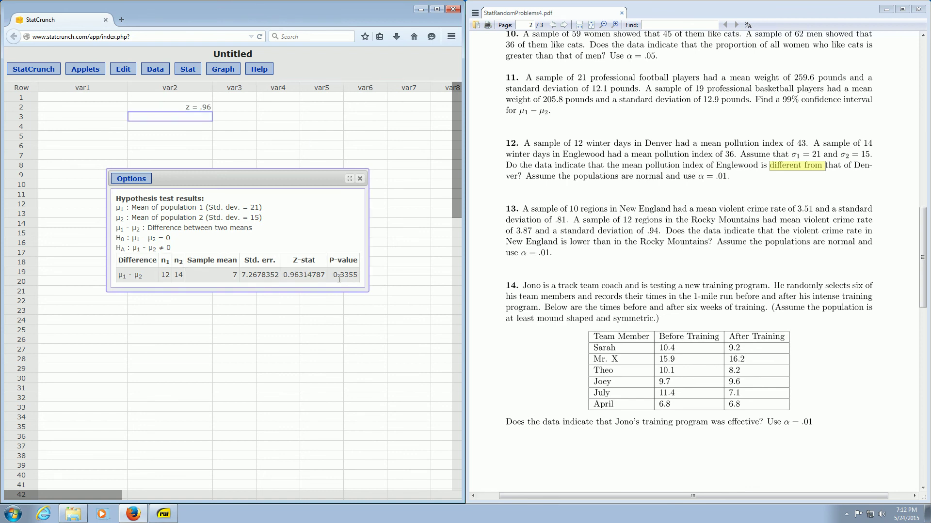
drag(333, 275, 359, 275)
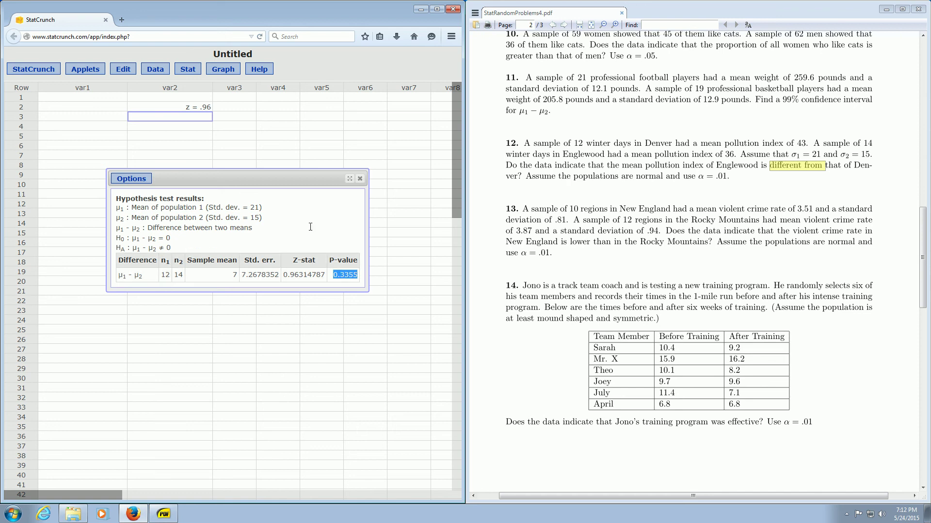
click(170, 117)
text(p-v)
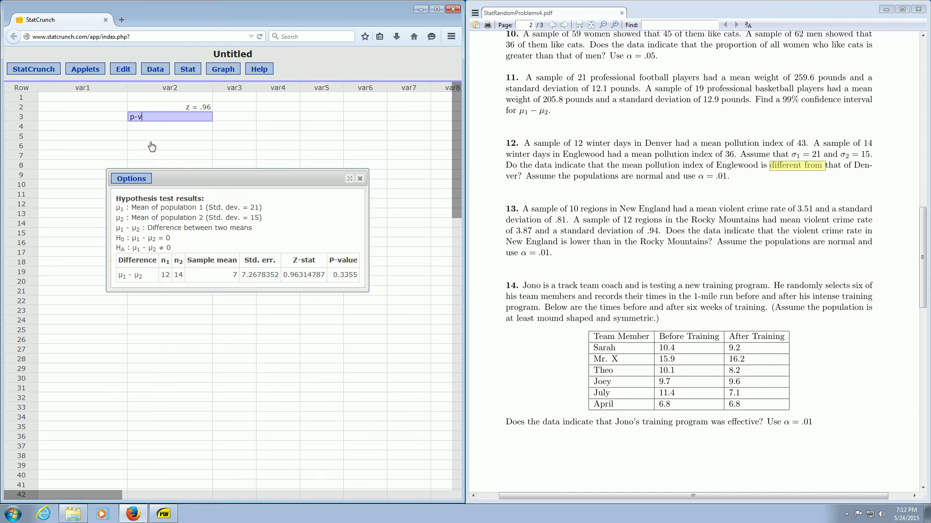
text(alue = .3355)
key(Return)
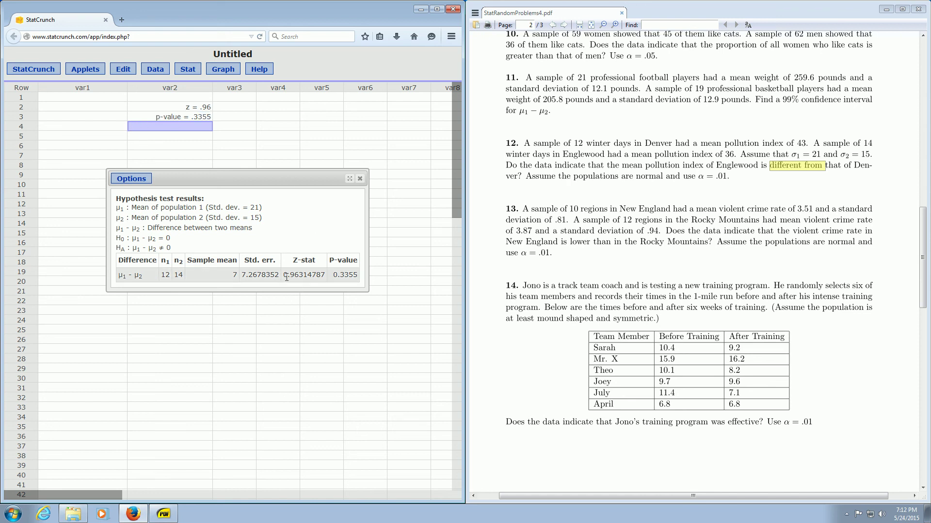
drag(288, 275, 358, 275)
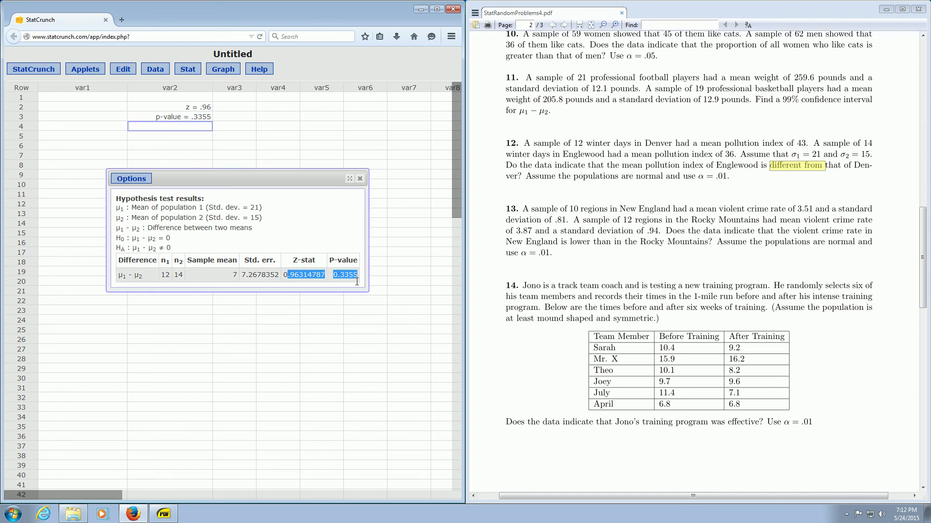
Close the results, then reopen the Two Sample Z dialog to confirm the ≠ alternative and dismiss it
click(359, 178)
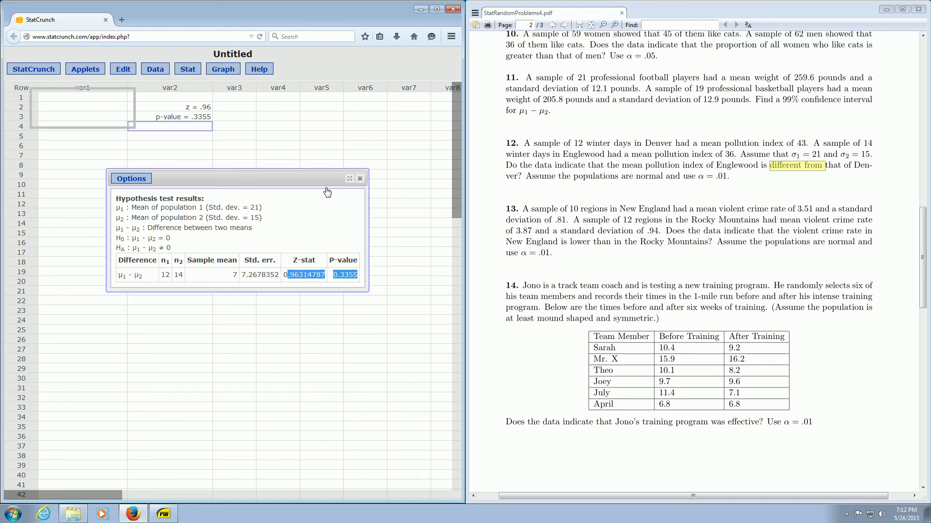
click(191, 72)
mouse_move(203, 114)
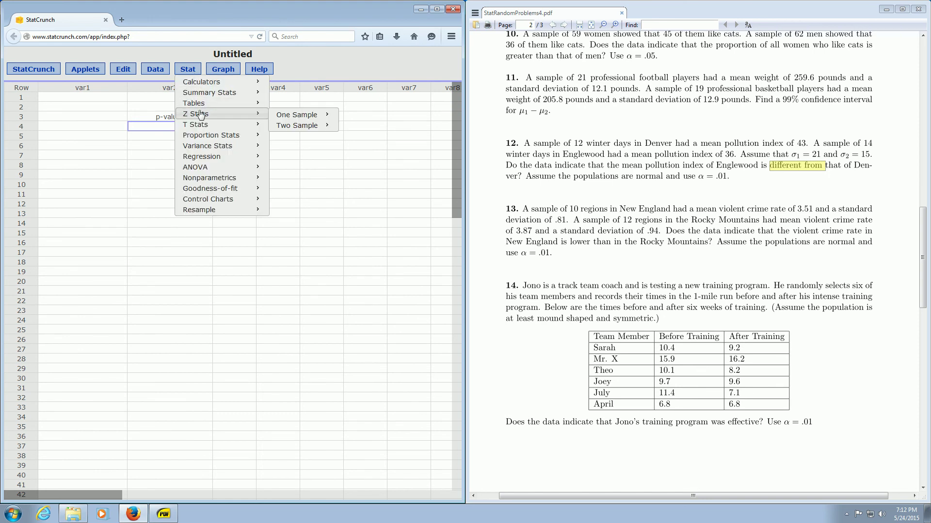
mouse_move(298, 128)
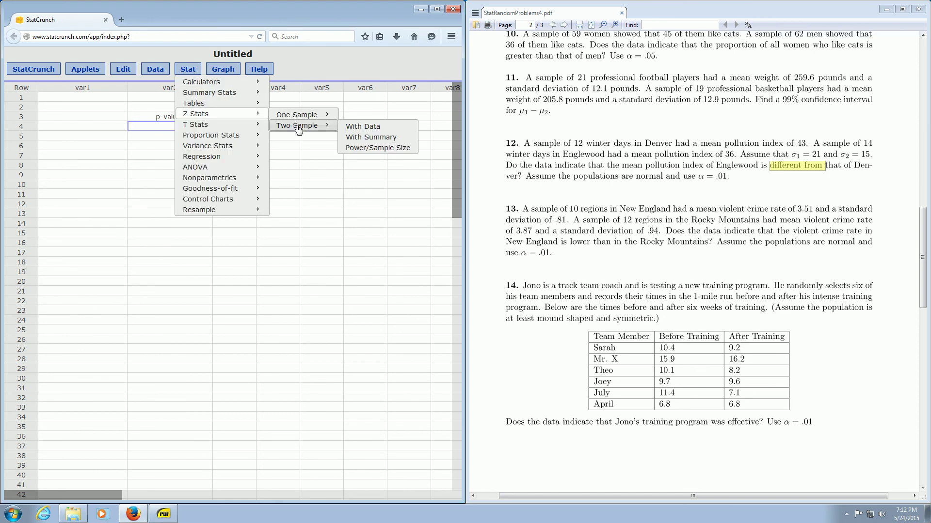
click(362, 139)
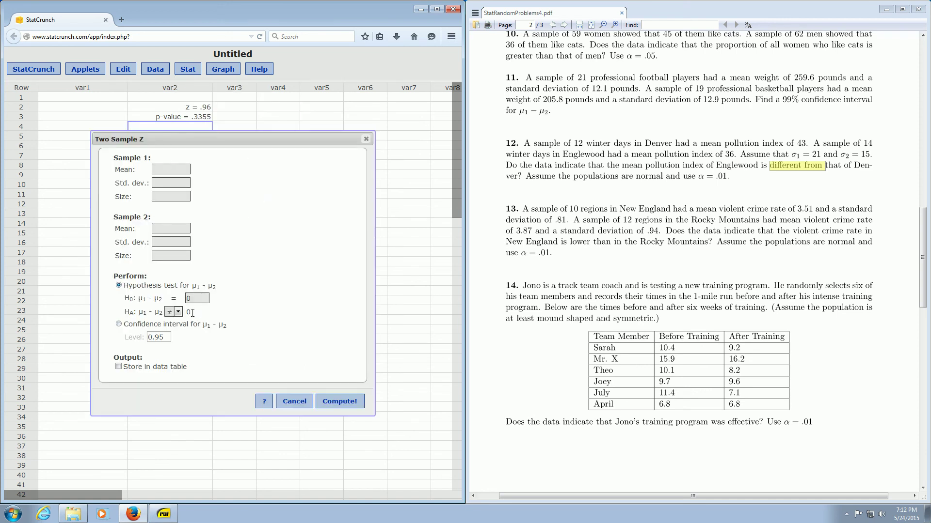
click(178, 313)
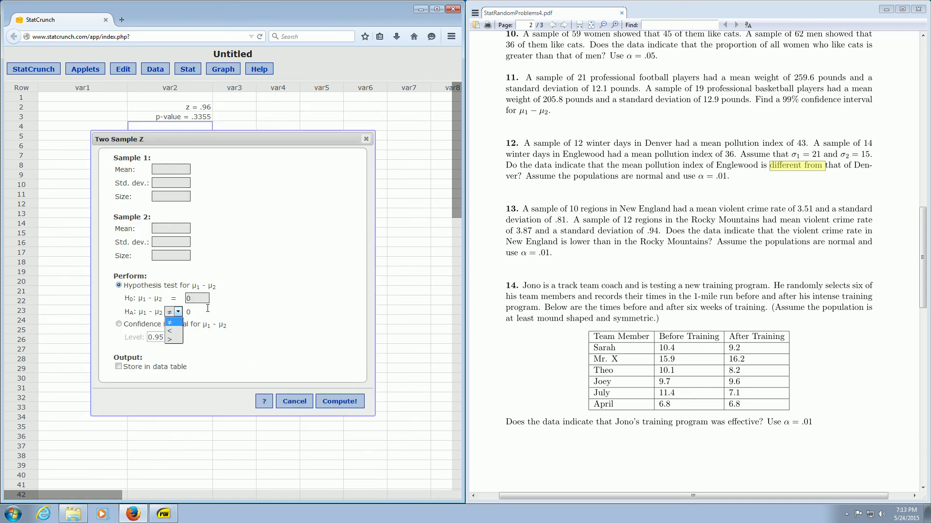
click(179, 323)
click(366, 139)
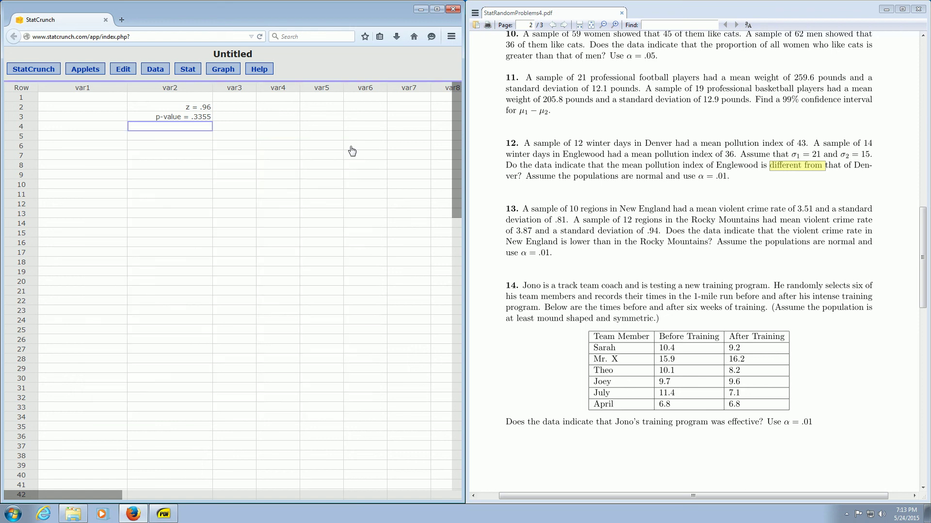